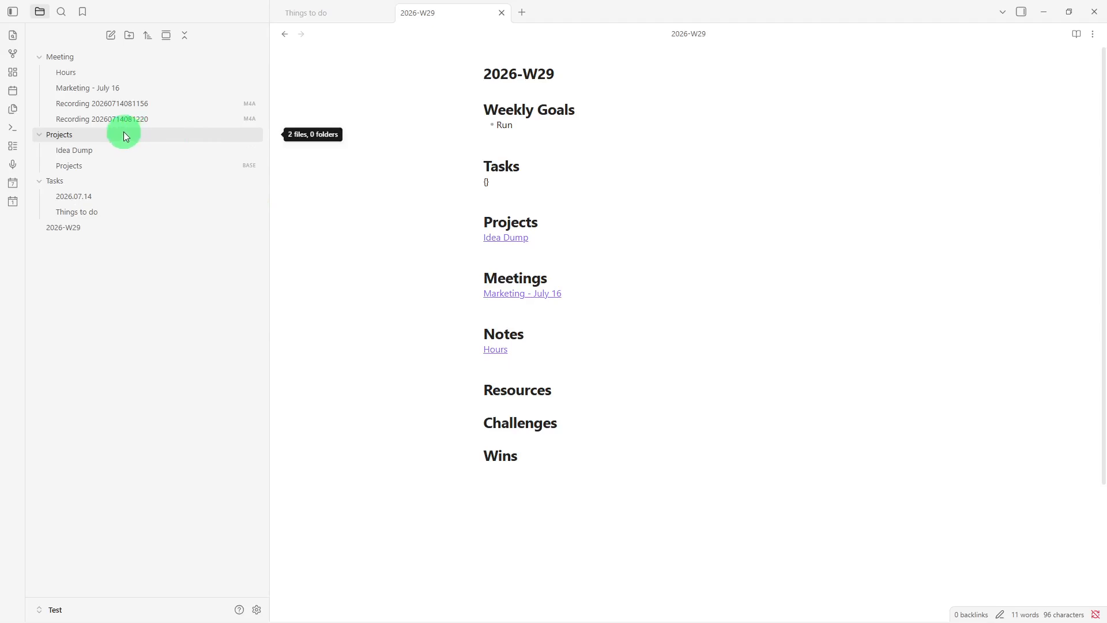
Create a new note titled "Website redesign" inside the Projects folder
{"action": "left_click", "coordinate": [110, 38]}
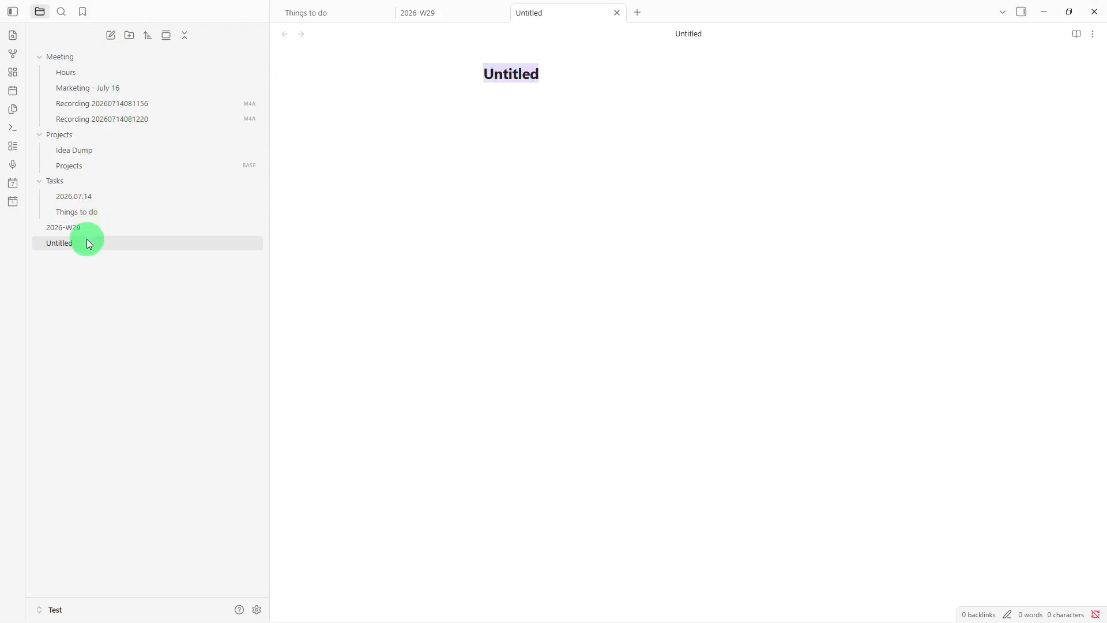
{"action": "left_click_drag", "start_coordinate": [86, 240], "coordinate": [106, 137]}
{"action": "left_click", "coordinate": [530, 70]}
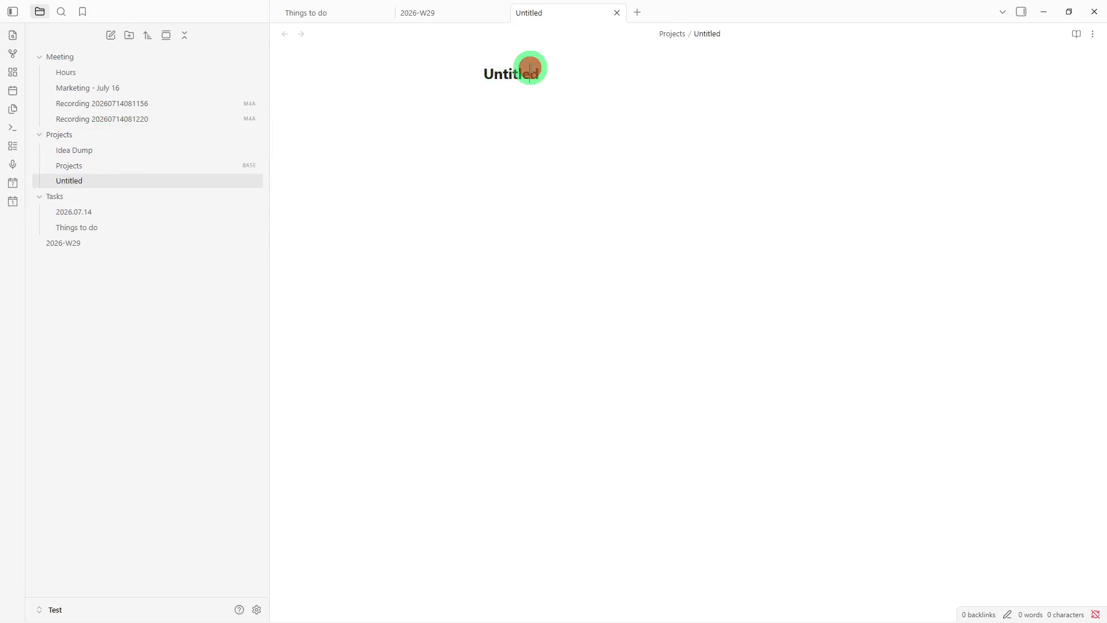
{"action": "double_click", "coordinate": [530, 69]}
{"action": "key", "text": "BackSpace"}
{"action": "type", "text": "Web"}
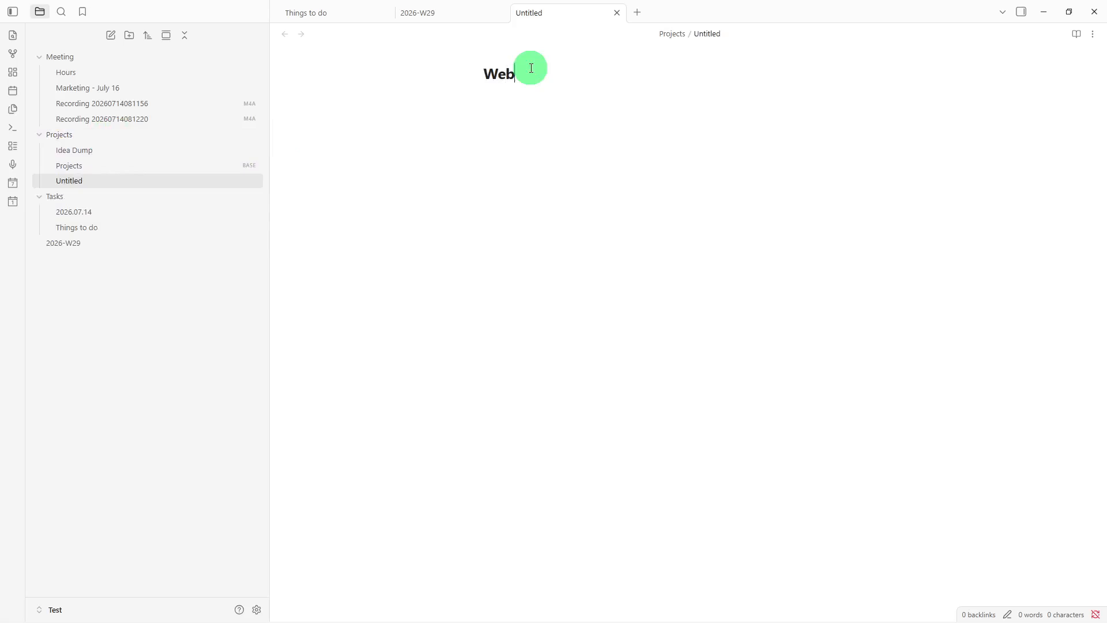
{"action": "type", "text": "site redesig"}
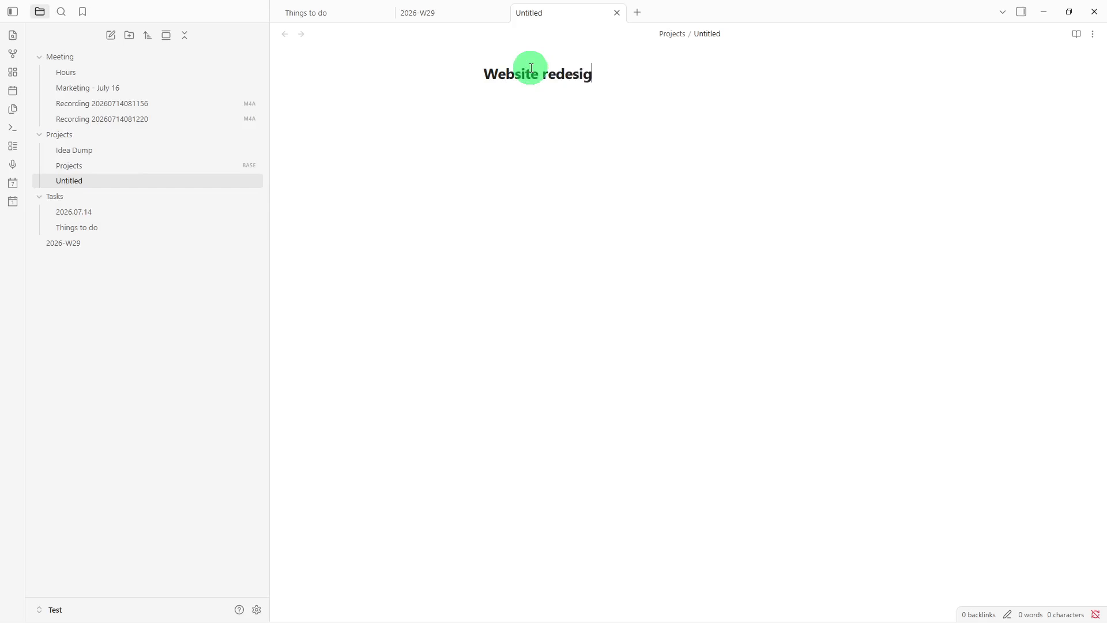
{"action": "type", "text": "n"}
{"action": "key", "text": "Return"}
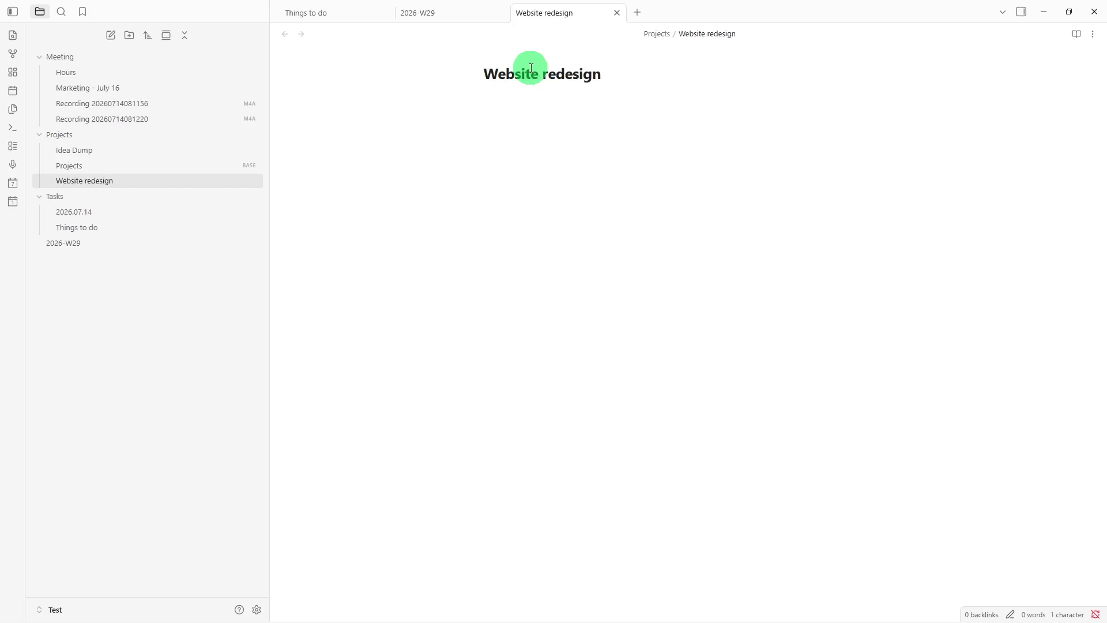
Add a level-one heading "Project Overview" to the note, followed by the text "New website with clearer objectives."
{"action": "type", "text": "# "}
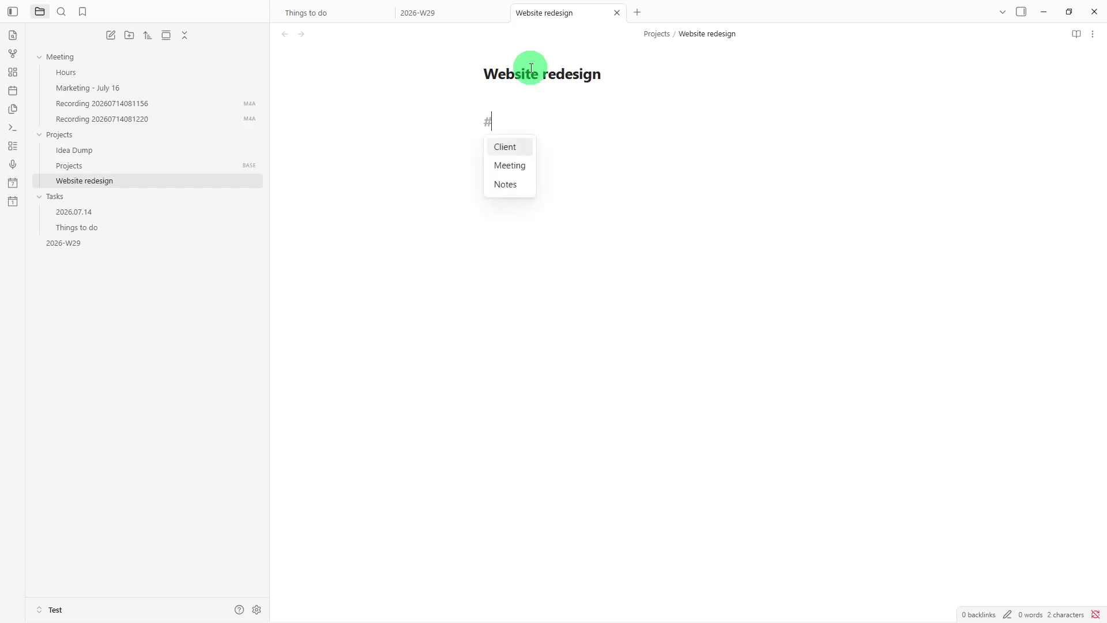
{"action": "type", "text": "Project I"}
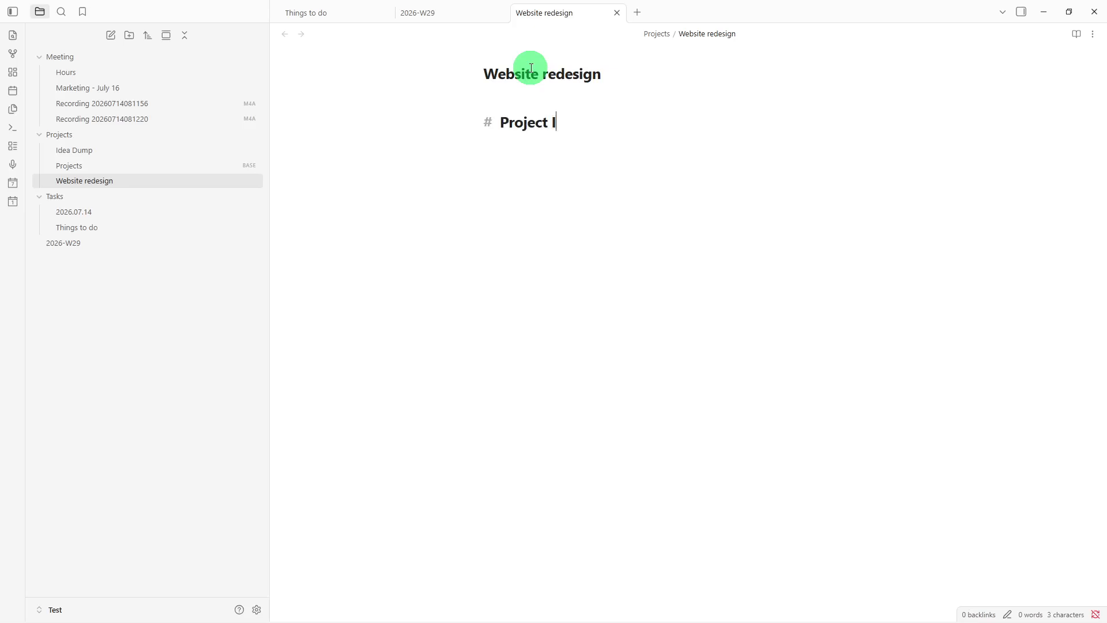
{"action": "key", "text": "BackSpace"}
{"action": "key", "text": "BackSpace"}
{"action": "type", "text": "Overview"}
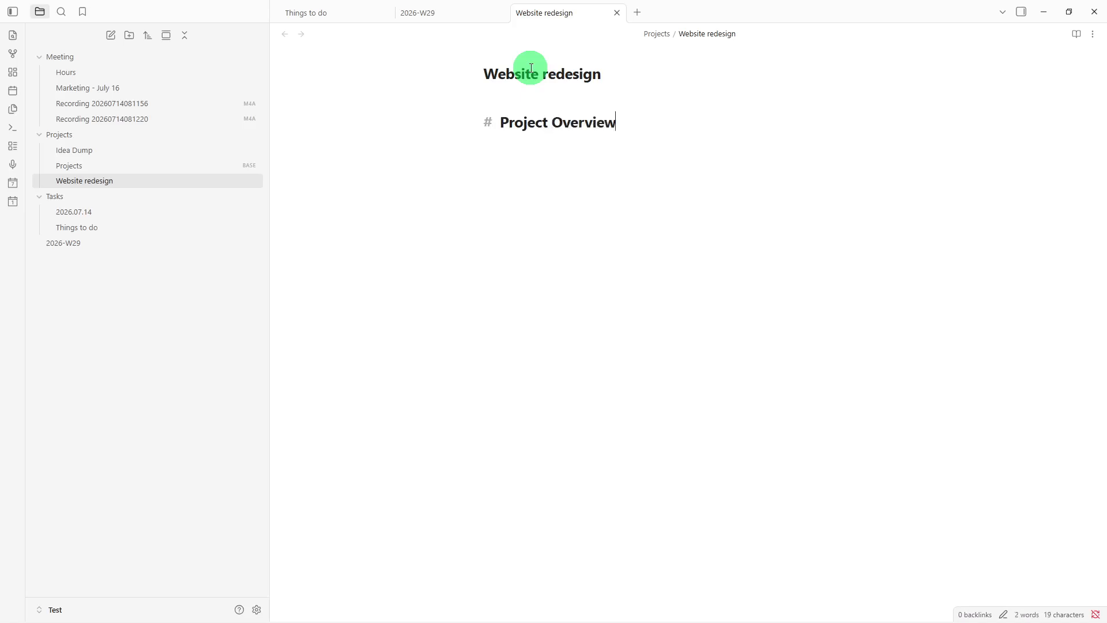
{"action": "key", "text": "Return"}
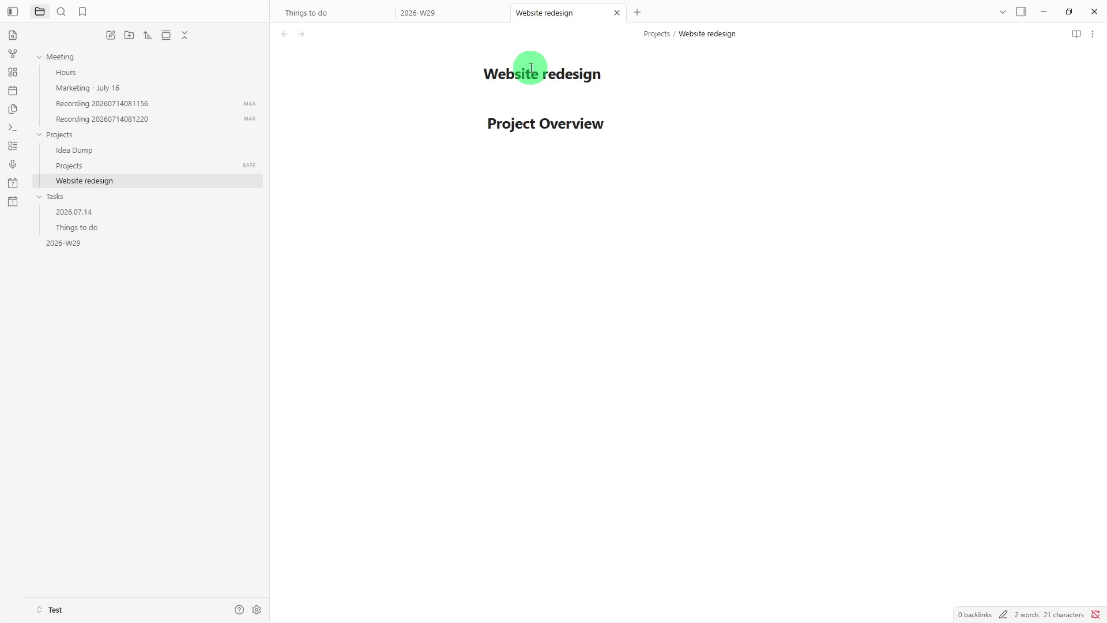
{"action": "type", "text": "New website with clearer objectives."}
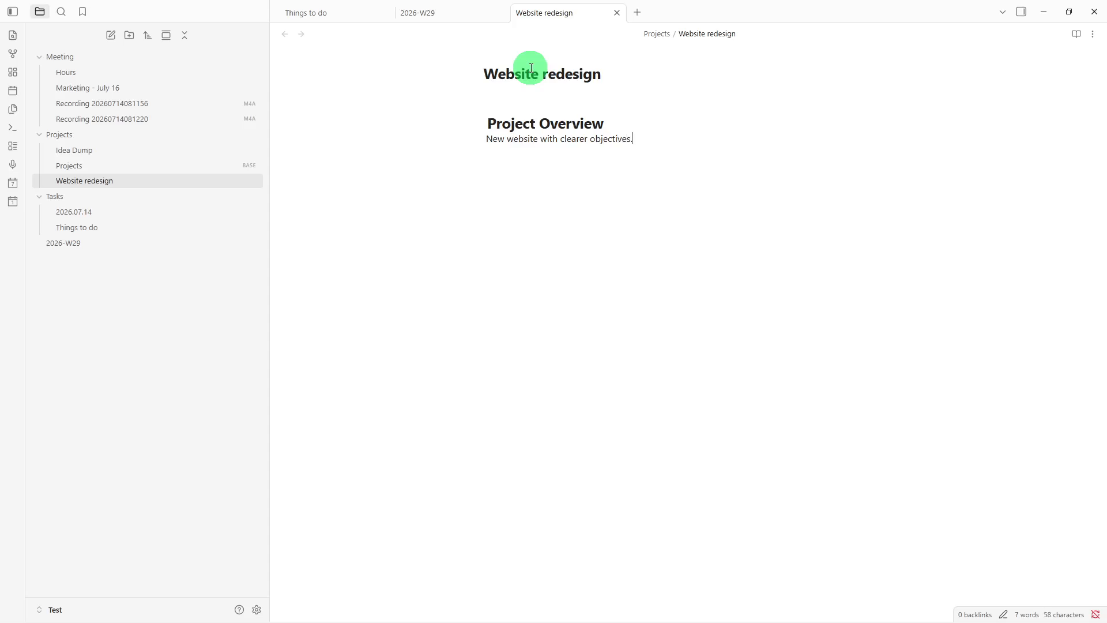
Add a level-one heading "Project Information" below the overview, with the line "Target date: july 16, 2026" under it
{"action": "key", "text": "BackSpace"}
{"action": "type", "text": "# "}
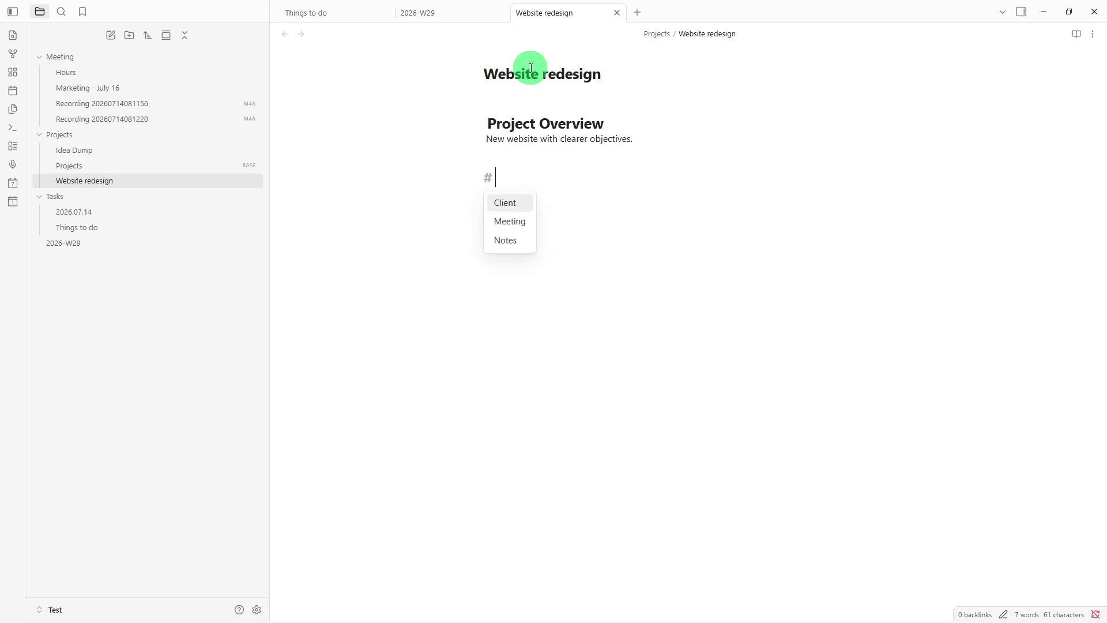
{"action": "type", "text": "Project I"}
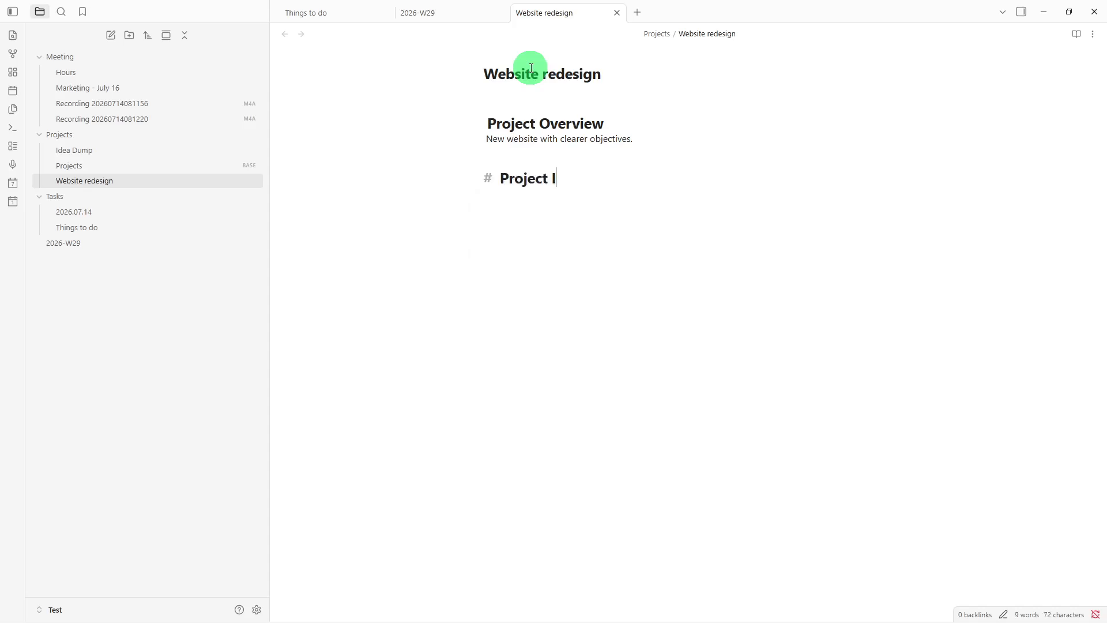
{"action": "type", "text": "nformation"}
{"action": "key", "text": "Return"}
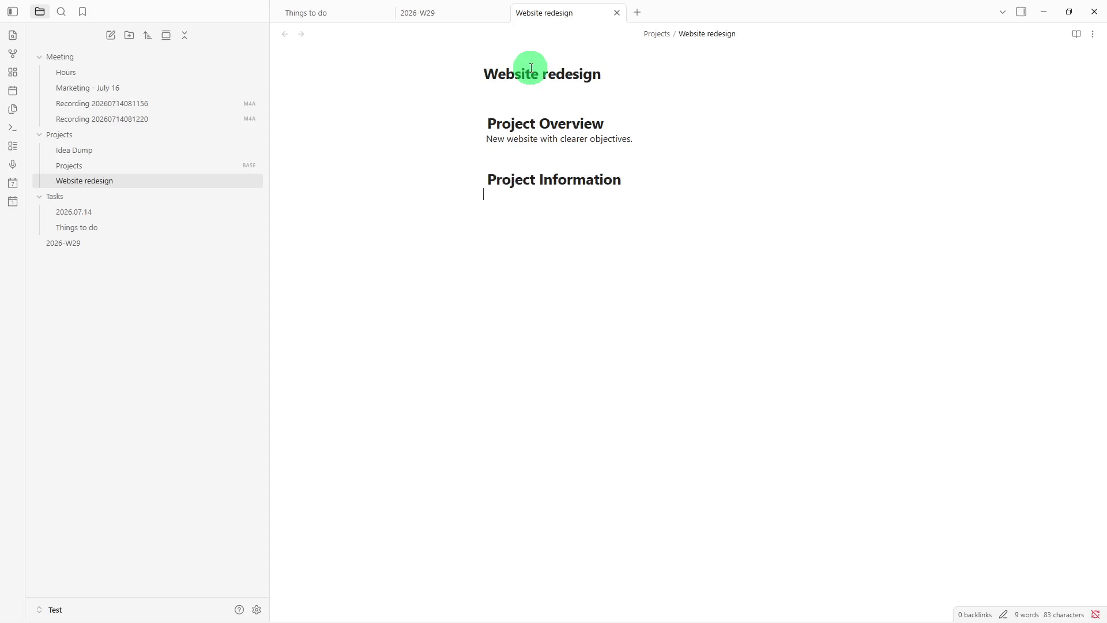
{"action": "type", "text": "Target date: july"}
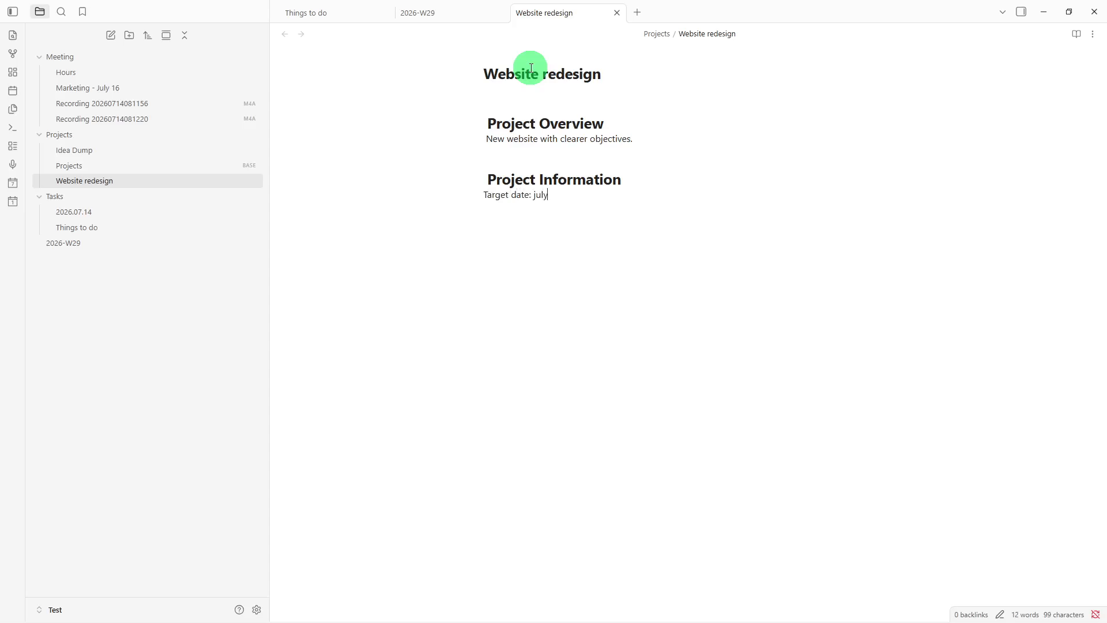
{"action": "type", "text": " 16, 20"}
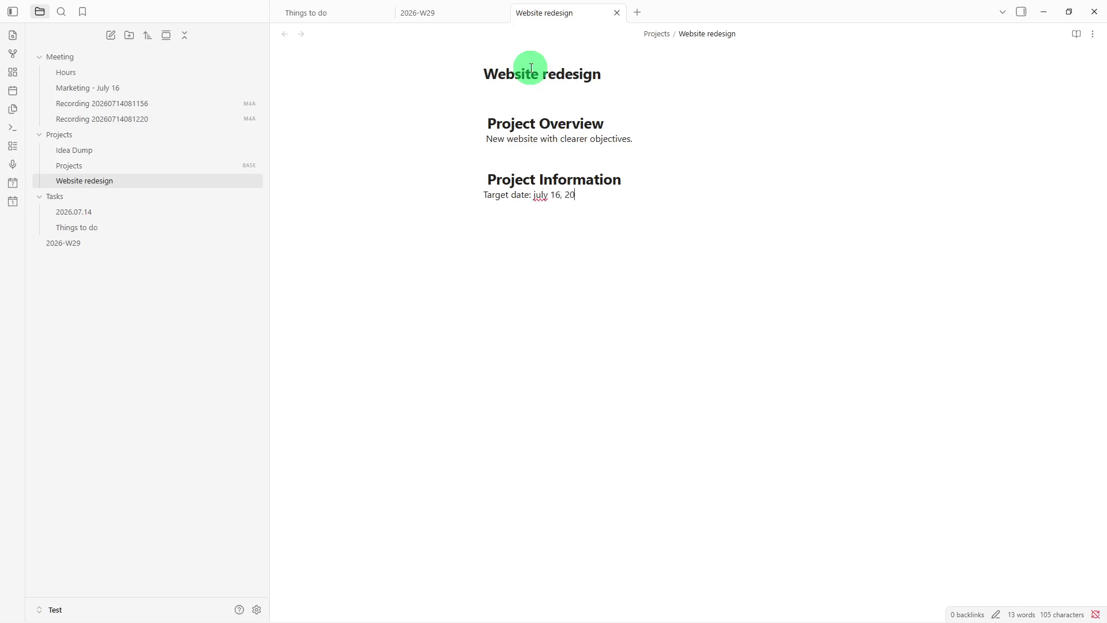
{"action": "type", "text": "26"}
{"action": "key", "text": "Return"}
Add the level-one headings "Target" and "Success Criteria" below the target date line
{"action": "type", "text": "# Target"}
{"action": "key", "text": "Return"}
{"action": "type", "text": "#"}
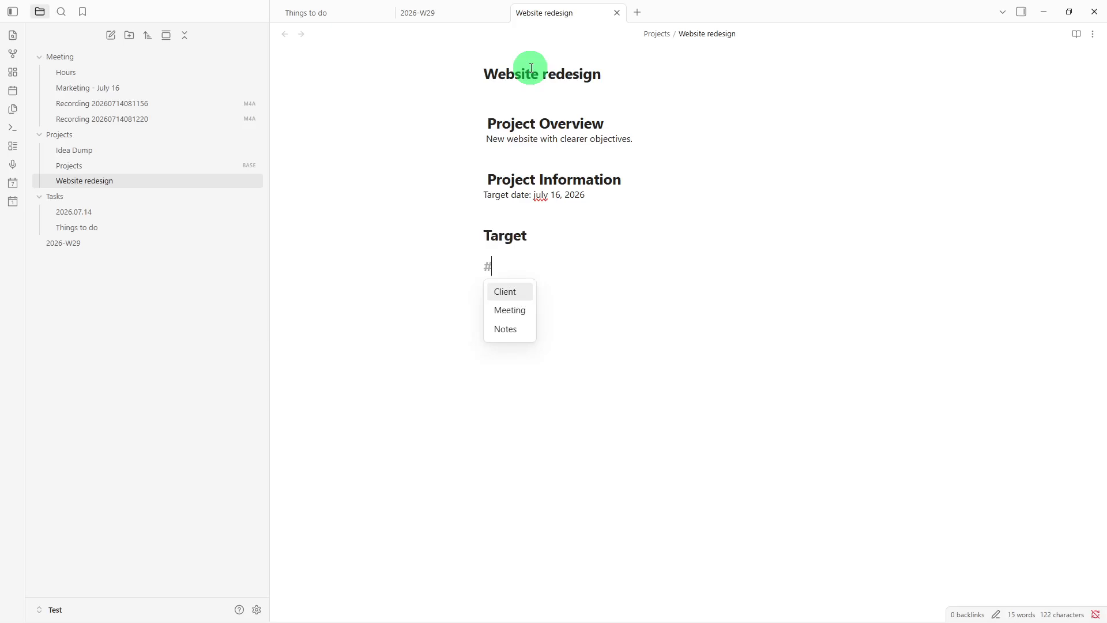
{"action": "type", "text": " Su"}
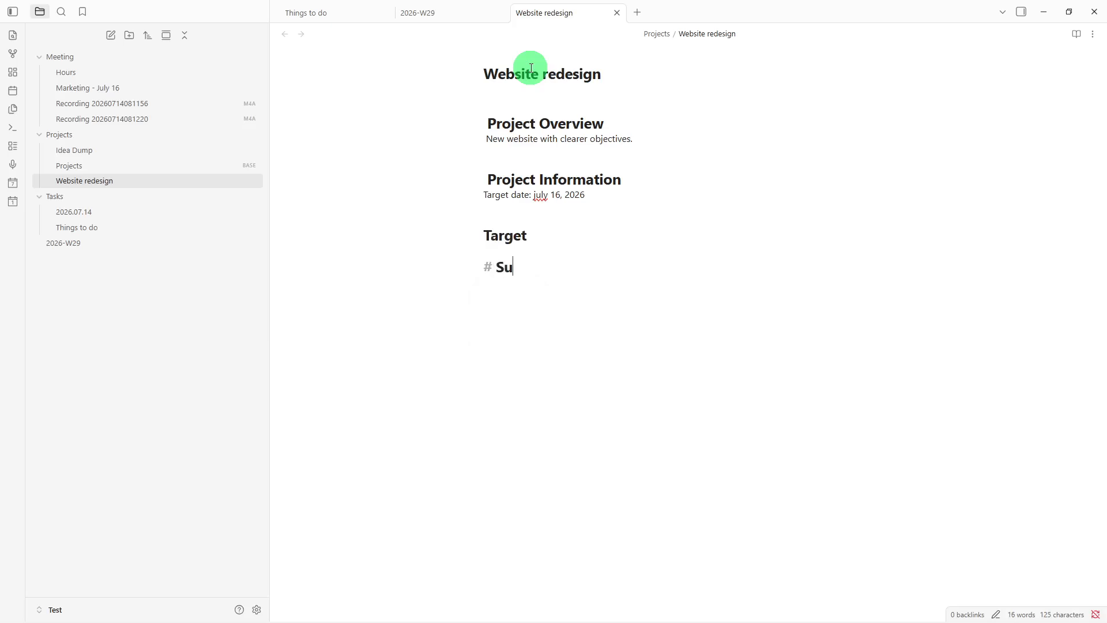
{"action": "type", "text": "ccess Criteri"}
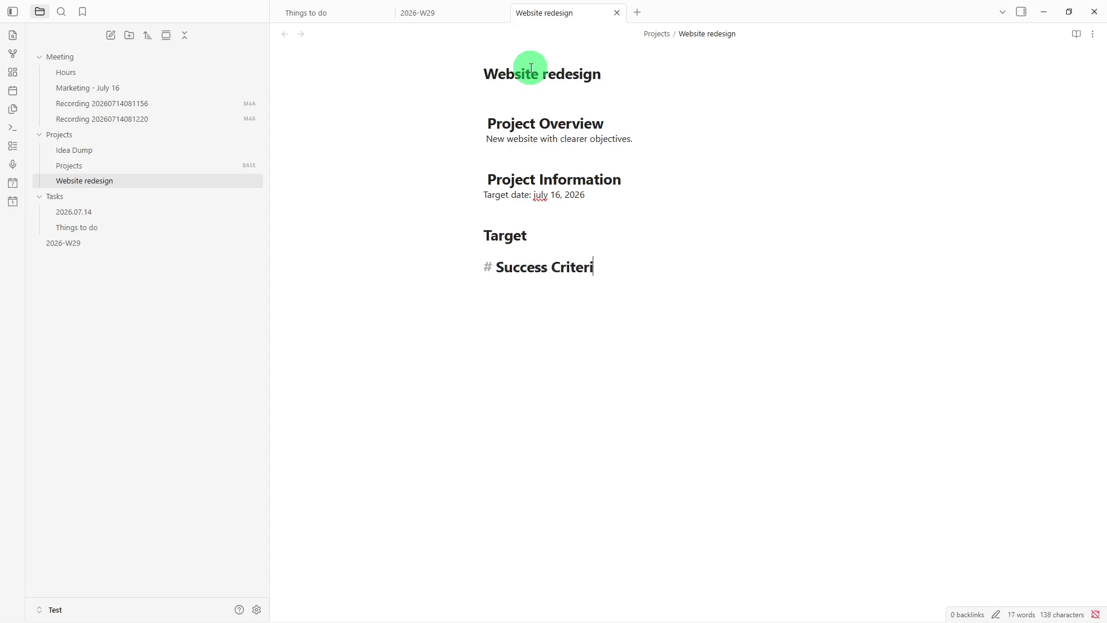
{"action": "type", "text": "a"}
{"action": "key", "text": "Return"}
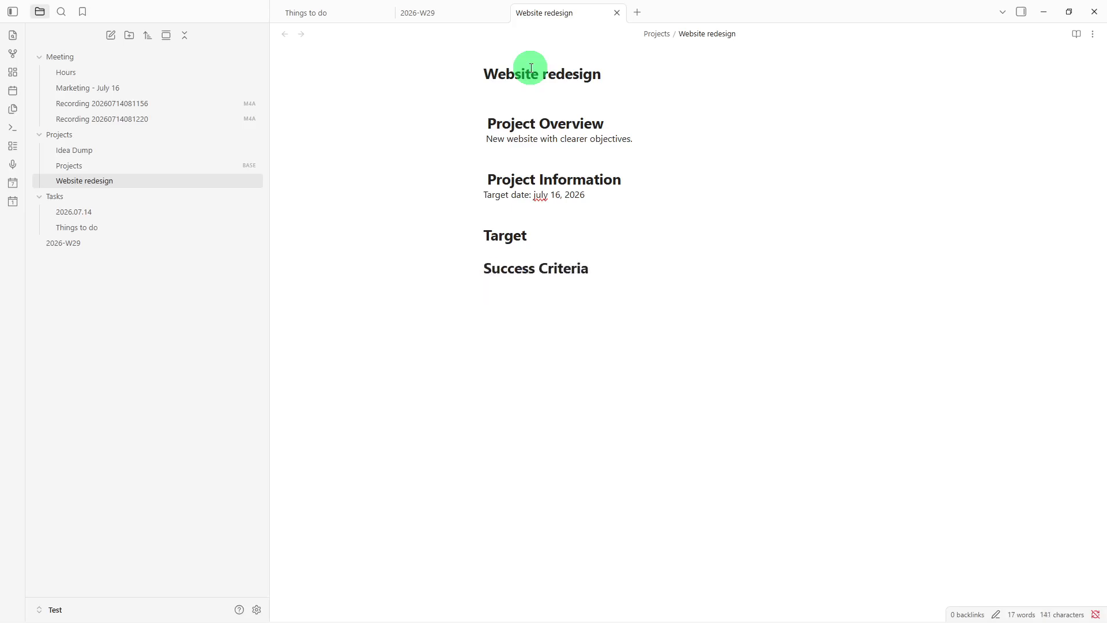
Add a level-one heading "Timeline" below Success Criteria
{"action": "type", "text": "#"}
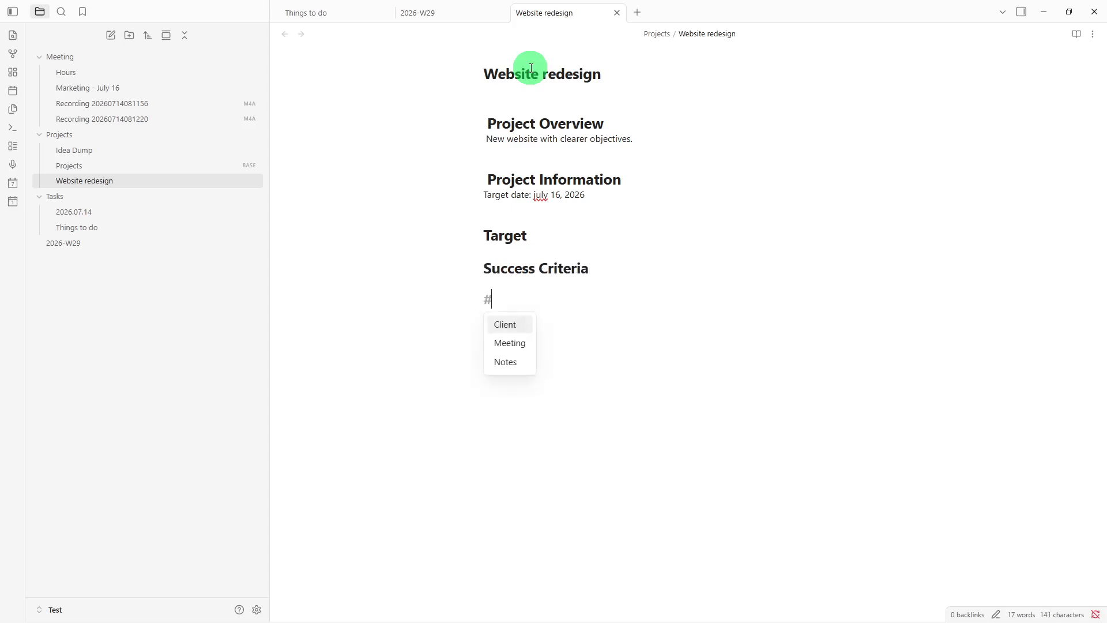
{"action": "type", "text": " T"}
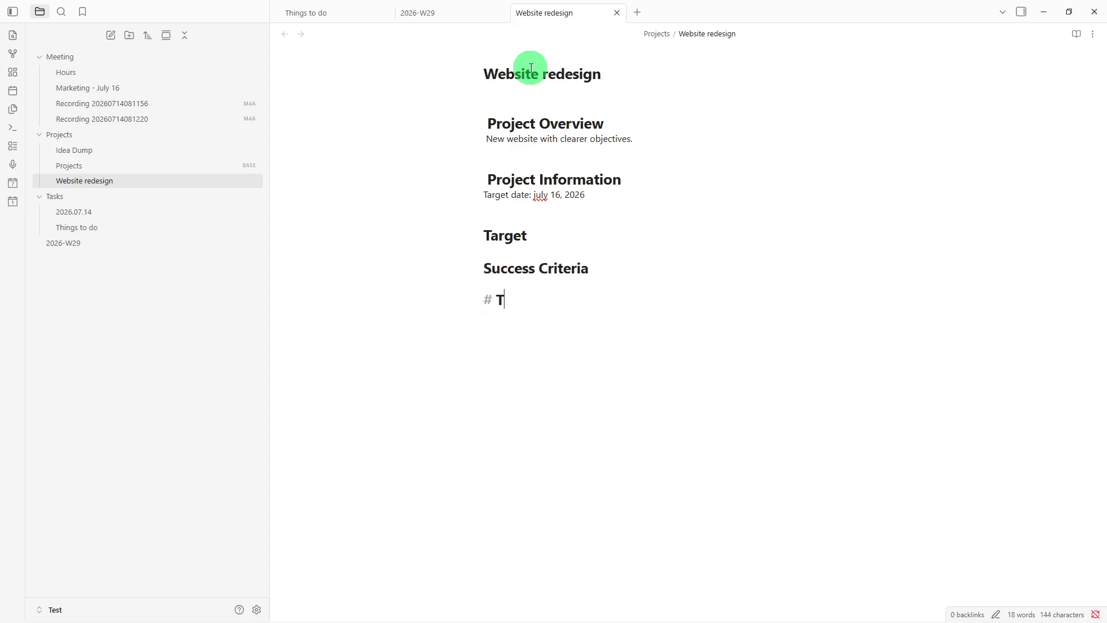
{"action": "type", "text": "imelie"}
{"action": "key", "text": "BackSpace"}
{"action": "type", "text": "ne"}
{"action": "key", "text": "Return"}
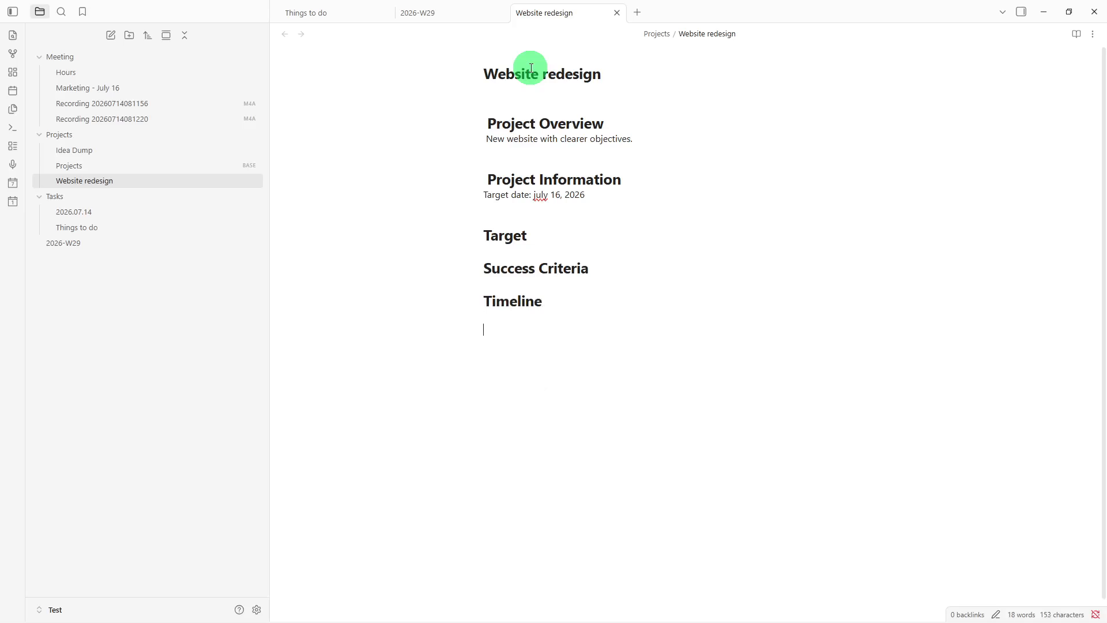
Add the level-one headings "Priority Tasks" and "Resources" below Timeline
{"action": "type", "text": "#"}
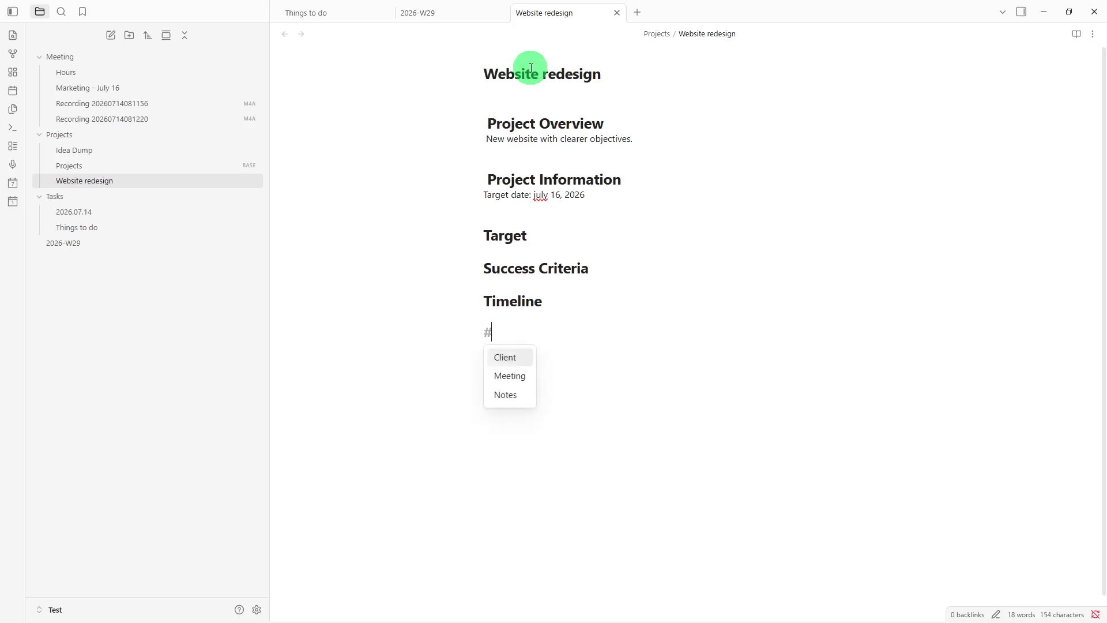
{"action": "type", "text": " P"}
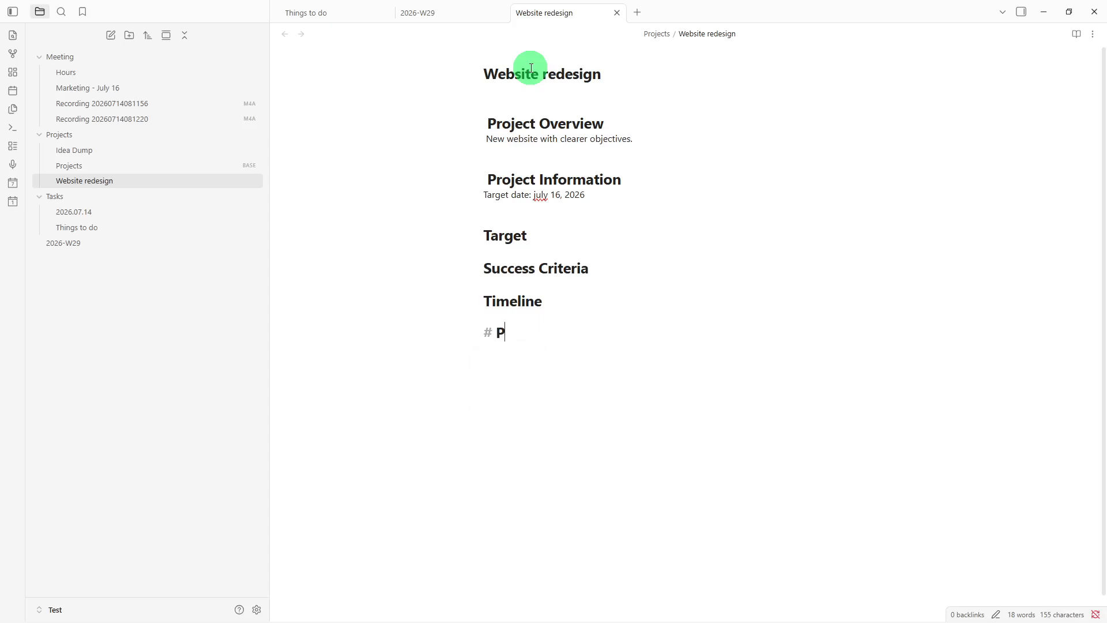
{"action": "type", "text": "rioritu"}
{"action": "key", "text": "BackSpace"}
{"action": "type", "text": "y Tasks"}
{"action": "key", "text": "Return"}
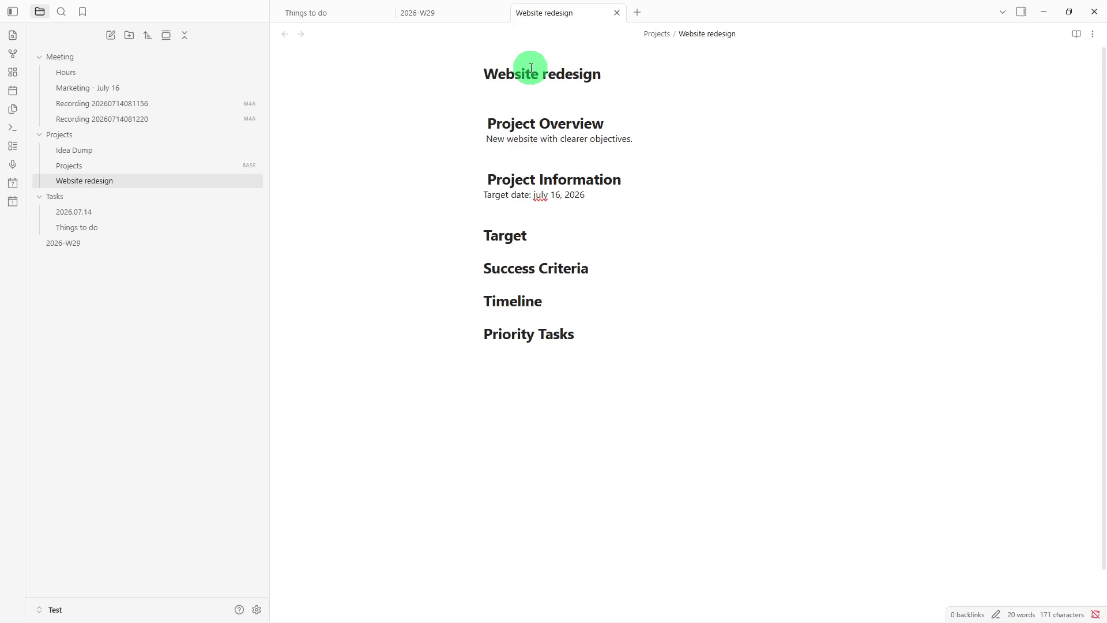
{"action": "type", "text": "#"}
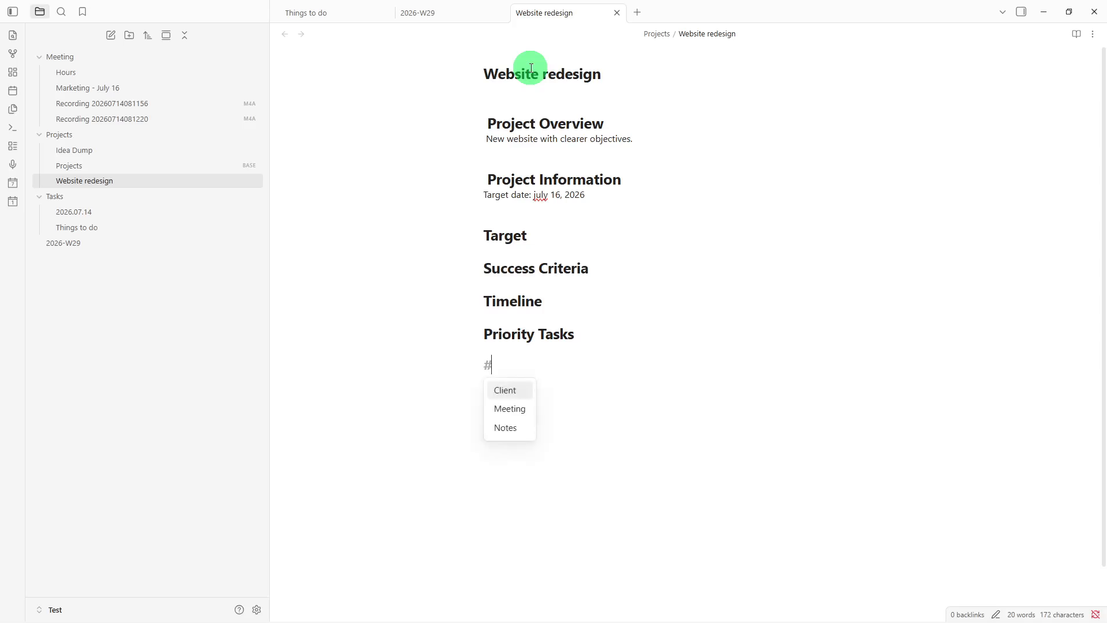
{"action": "type", "text": " Res"}
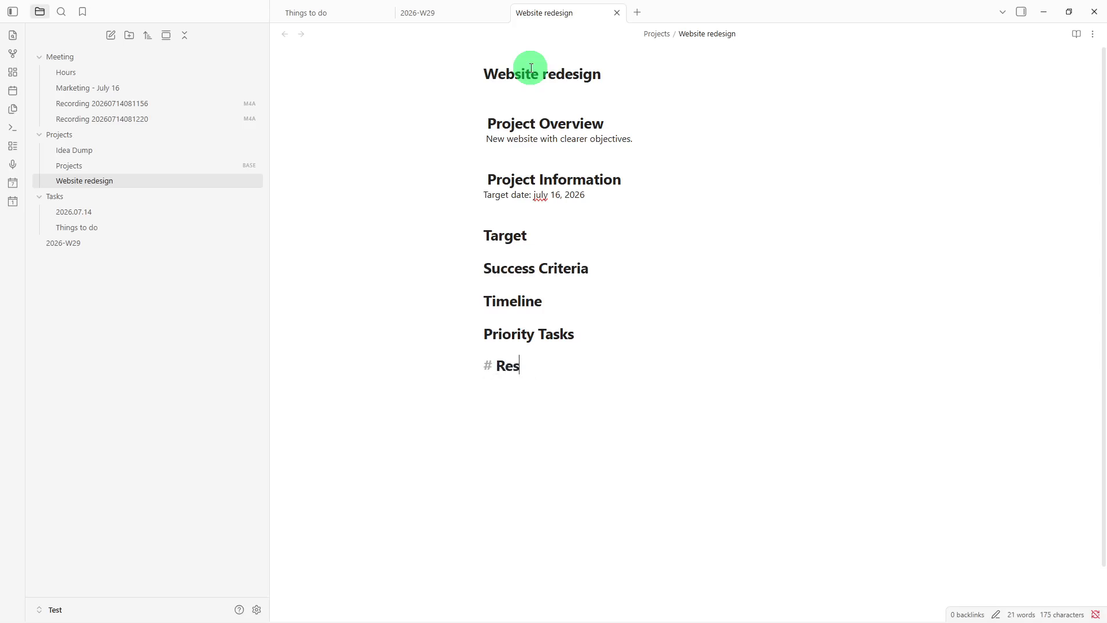
{"action": "type", "text": "ources"}
{"action": "key", "text": "Return"}
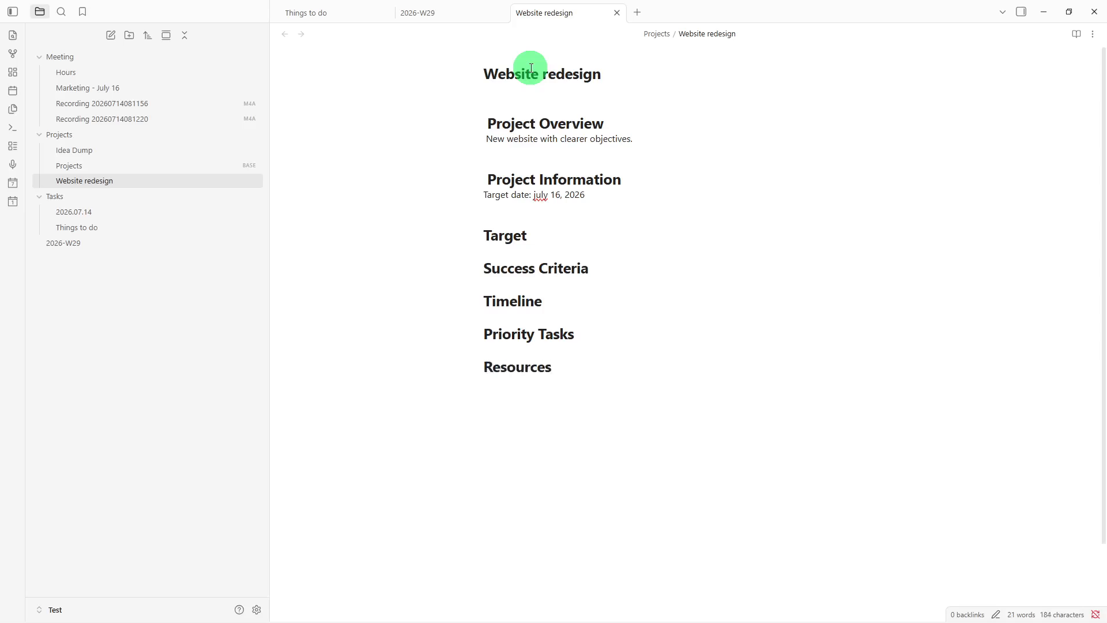
Under the Target heading, add "Objective:" with a numbered list of "Clearer design" and "Low loading page"
{"action": "left_click", "coordinate": [524, 246]}
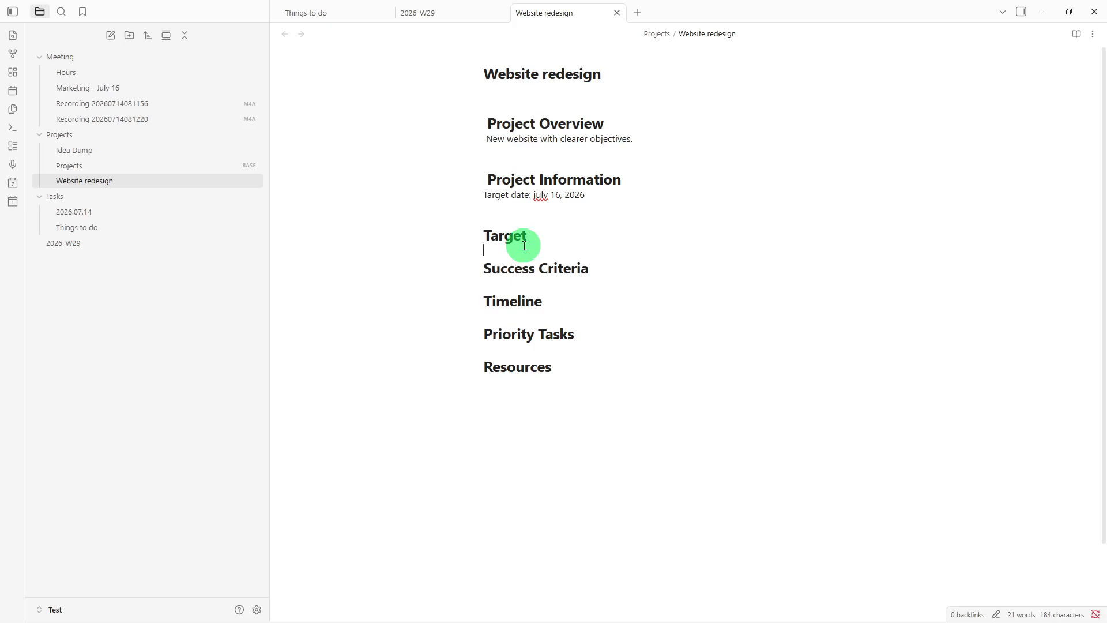
{"action": "key", "text": "Return"}
{"action": "type", "text": "Obj"}
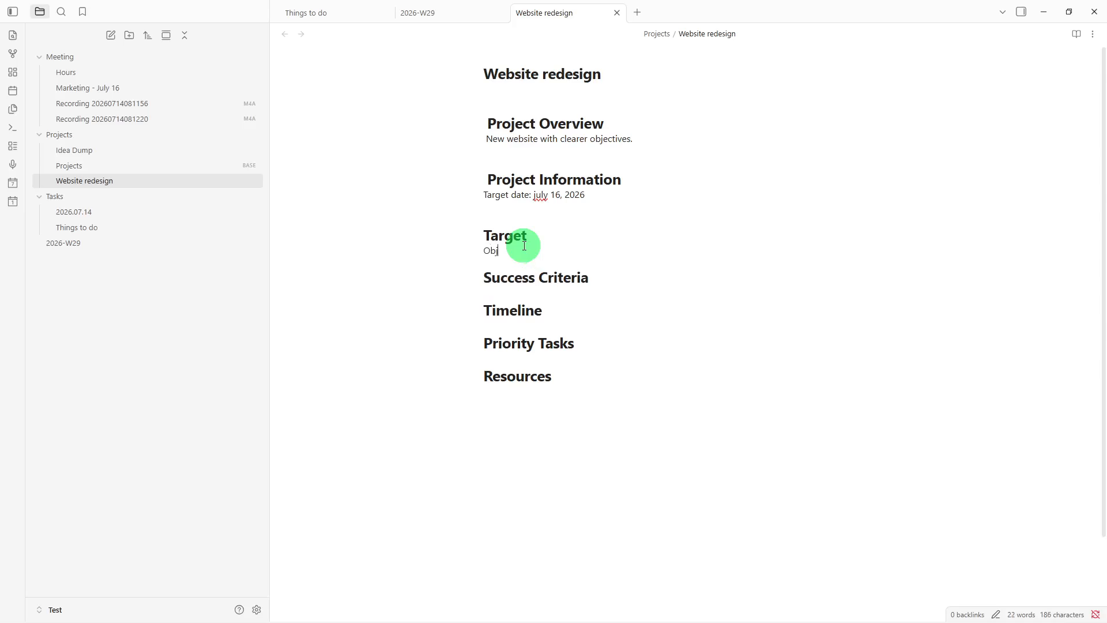
{"action": "type", "text": "eqtive:"}
{"action": "key", "text": "Return"}
{"action": "type", "text": "1."}
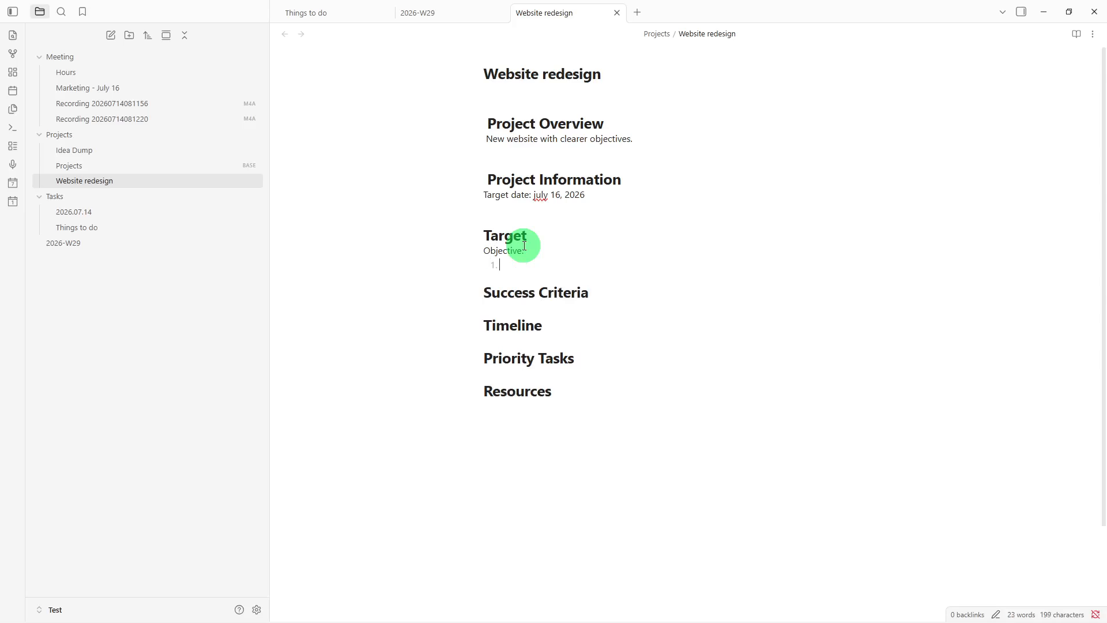
{"action": "type", "text": "learer design"}
{"action": "key", "text": "Return"}
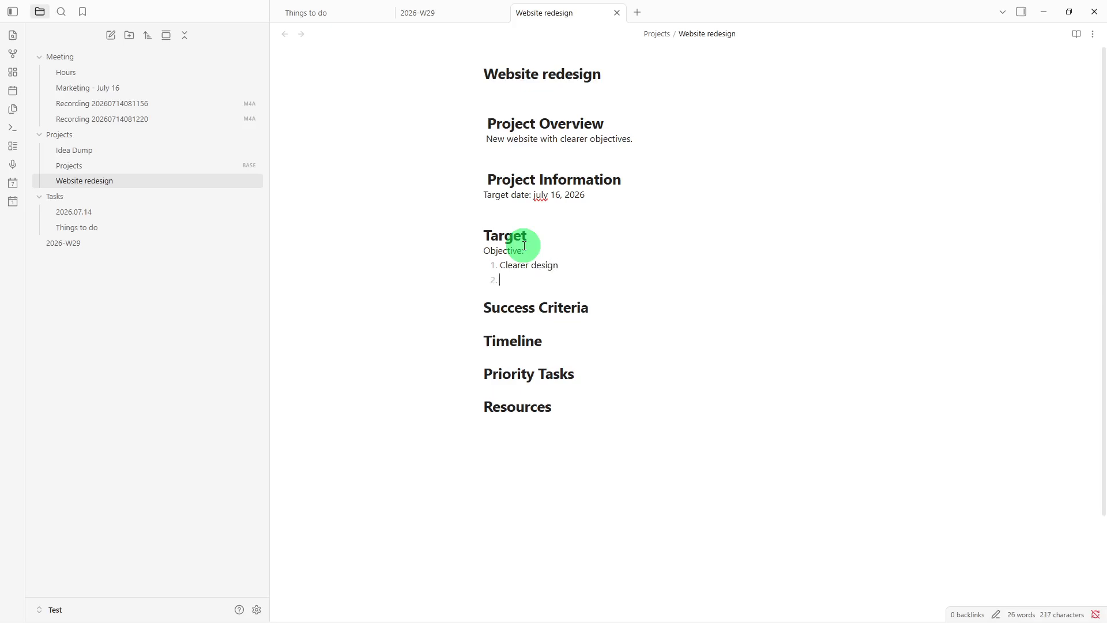
{"action": "type", "text": "Low loading page"}
Add the numbered item "Homepage" under Success Criteria and the numbered item "June - July" under Timeline
{"action": "left_click", "coordinate": [528, 323]}
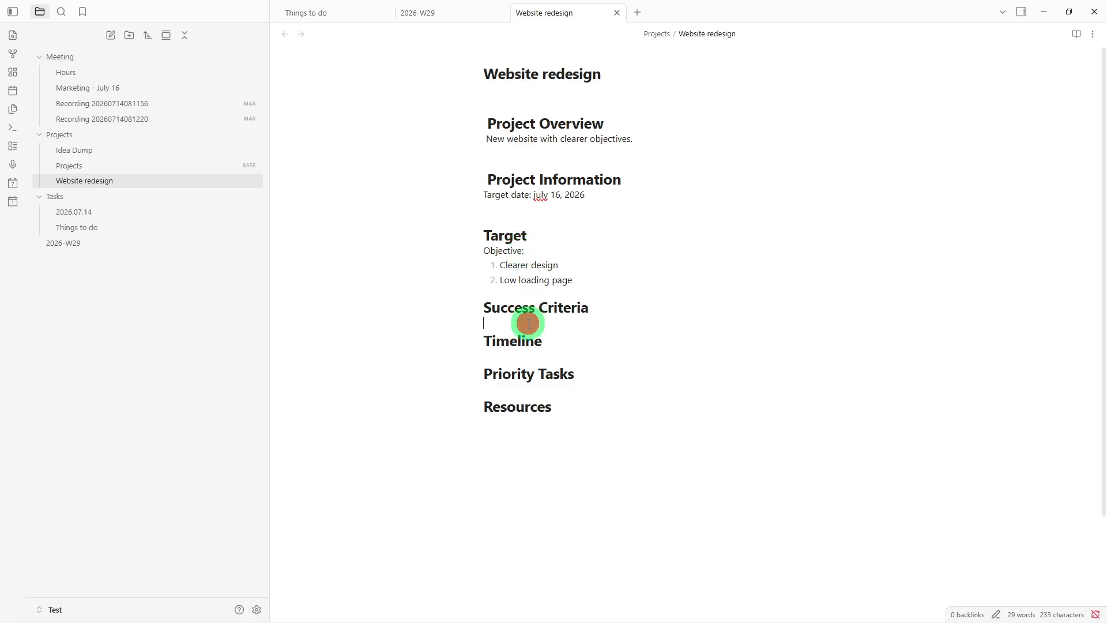
{"action": "type", "text": "1. "}
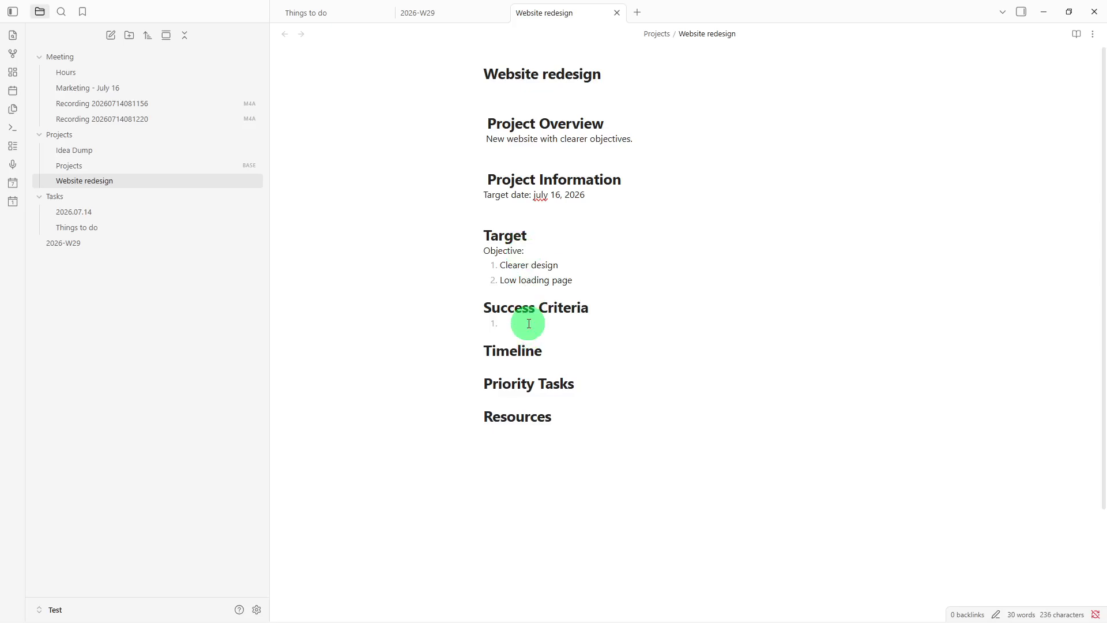
{"action": "type", "text": "Homepage"}
{"action": "left_click", "coordinate": [526, 360]}
{"action": "type", "text": "1."}
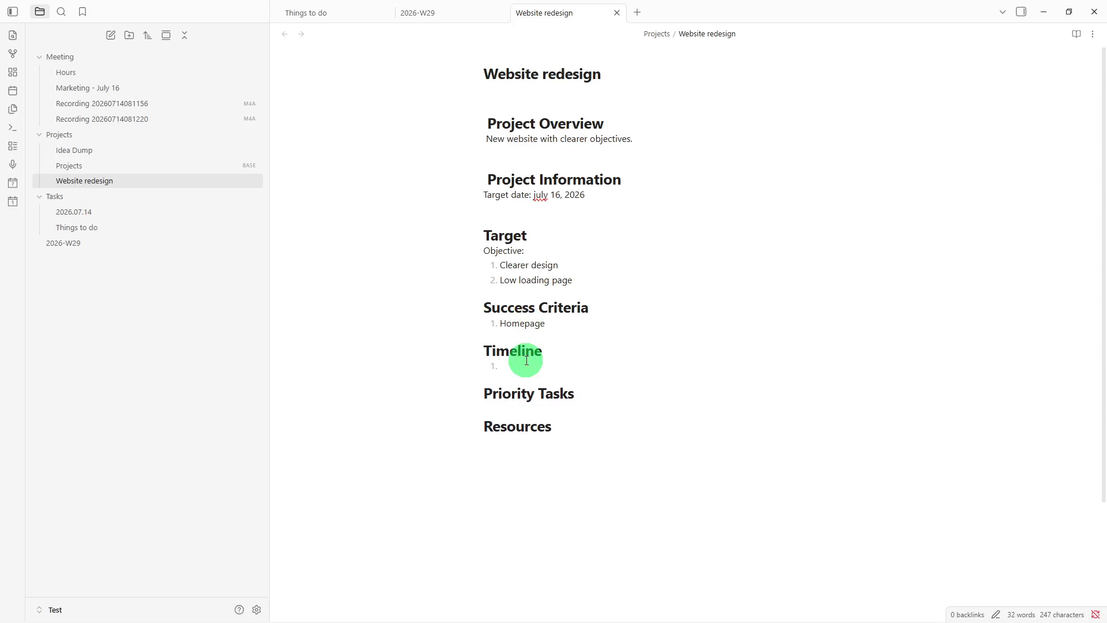
{"action": "type", "text": "June - July"}
Add the numbered item "Dashboard" under the Priority Tasks heading
{"action": "left_click", "coordinate": [523, 413]}
{"action": "type", "text": "1. "}
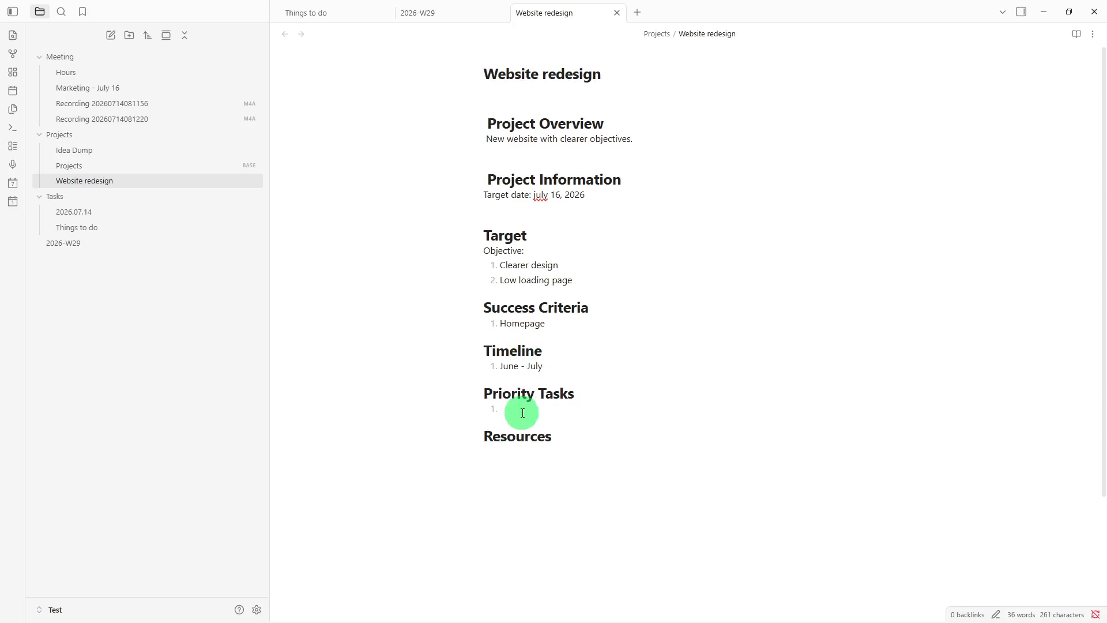
{"action": "type", "text": "Dashboard"}
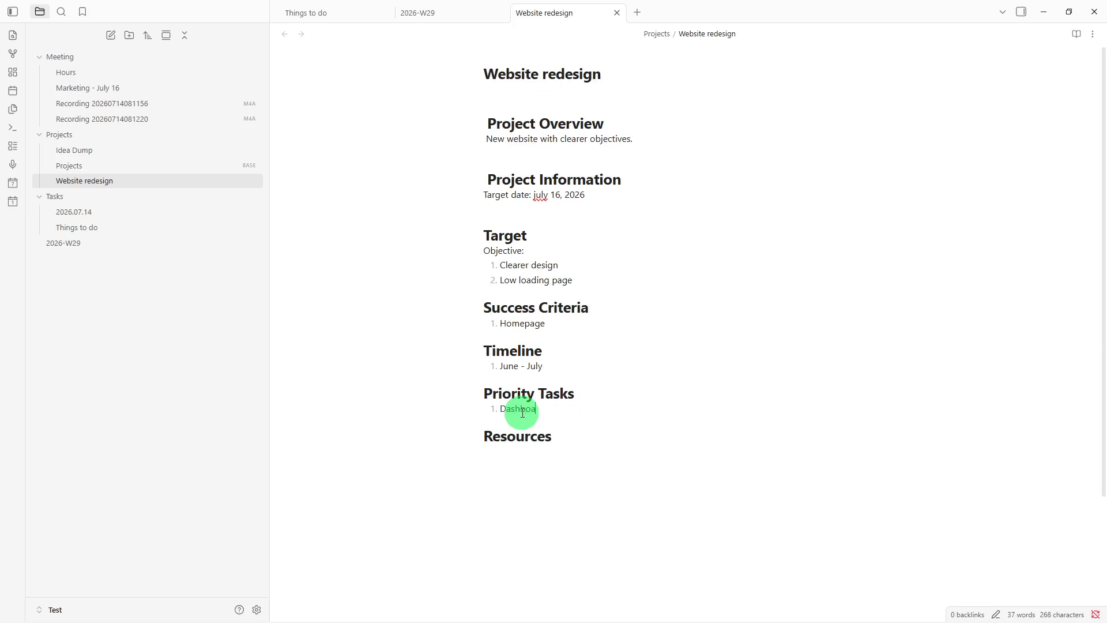